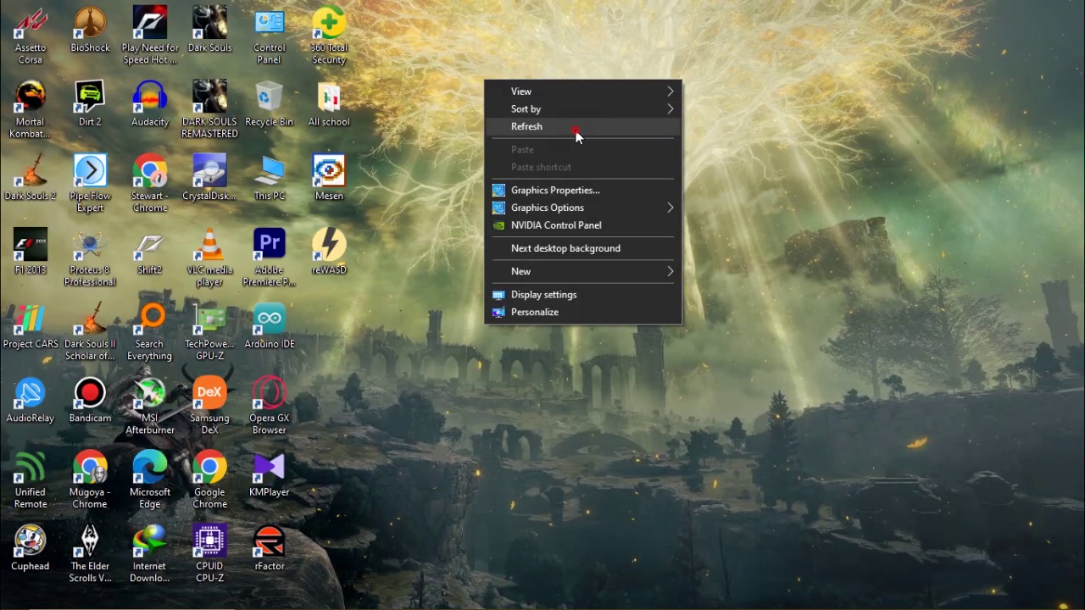
# Refresh the desktop, launch Assetto Corsa and open its options
pyautogui.click(575, 131)
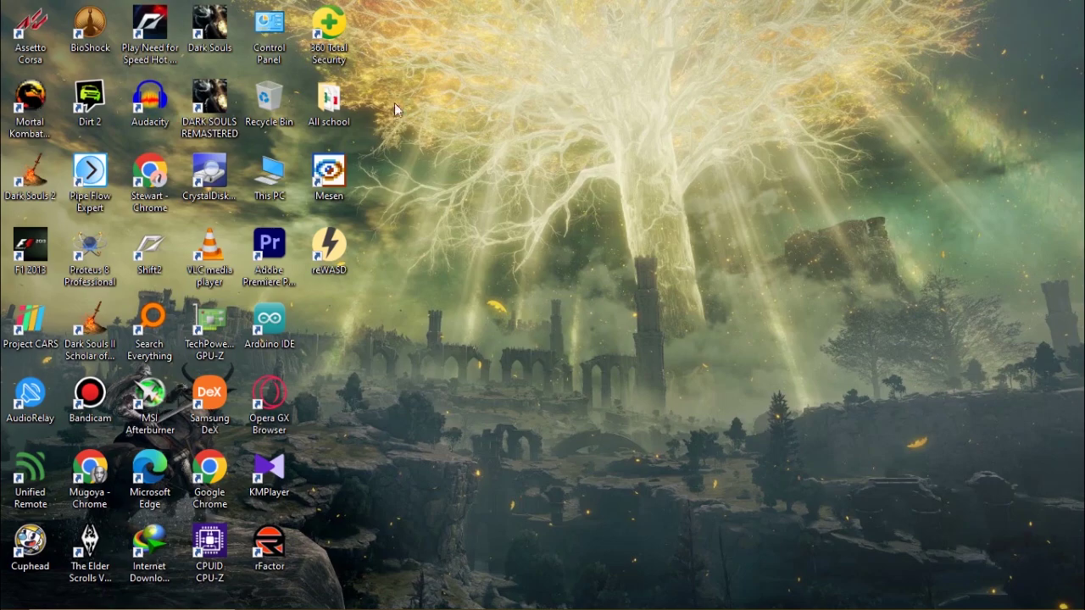
pyautogui.doubleClick(36, 39)
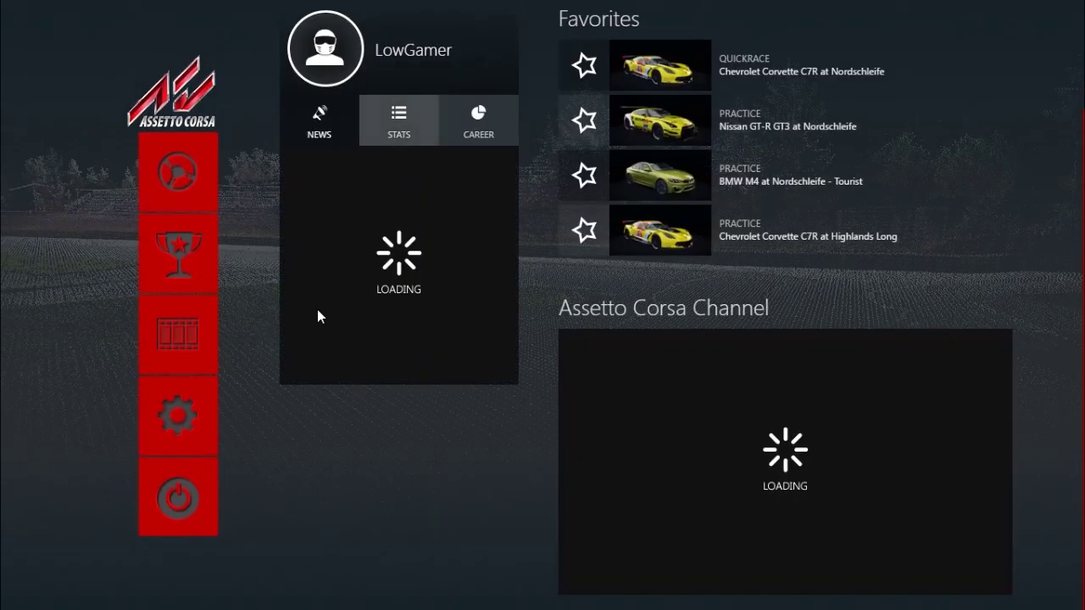
pyautogui.click(233, 415)
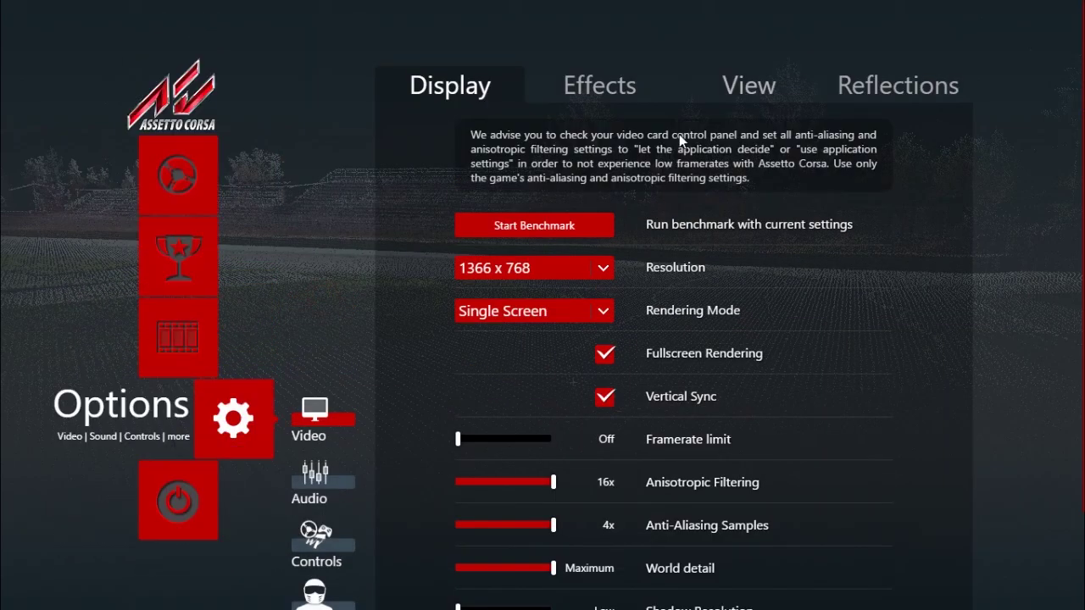
# Disable post-processing effects and set the reflection rendering frequency to Static in the video options
pyautogui.click(603, 84)
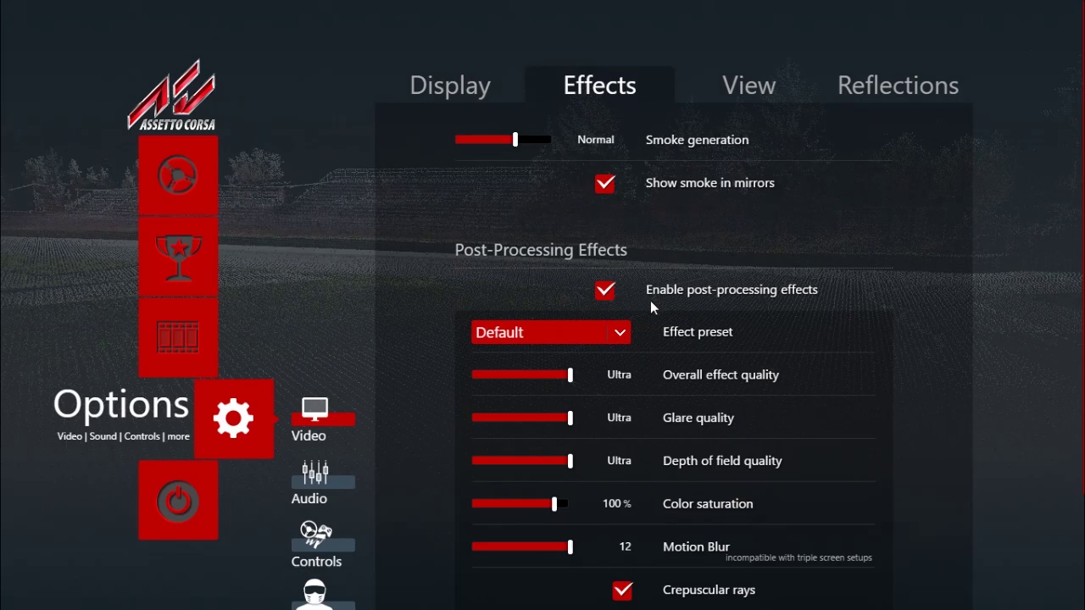
pyautogui.scroll(-3, 650, 300)
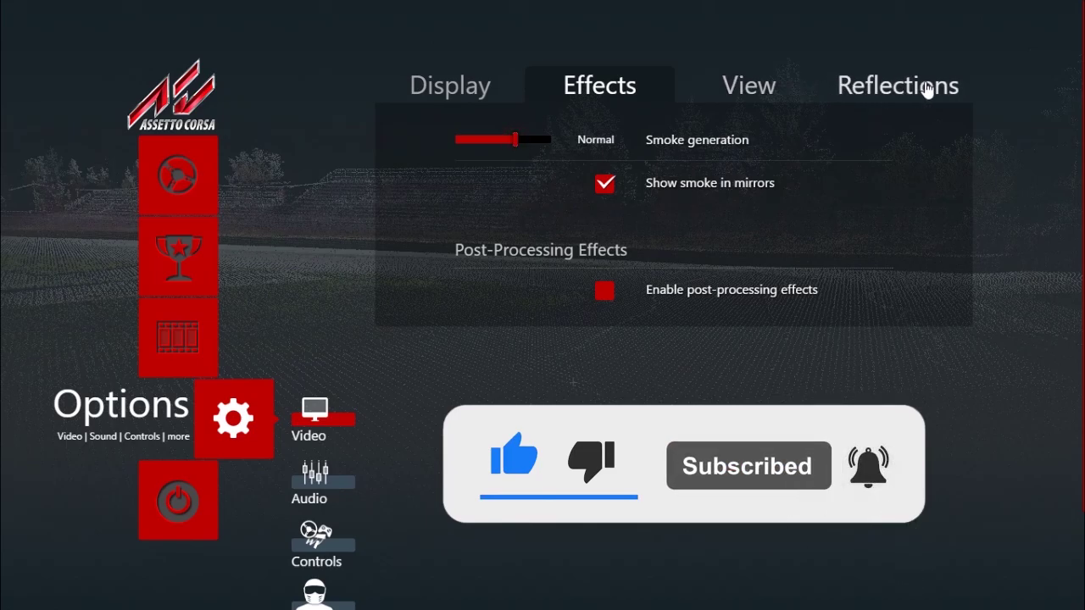
pyautogui.click(900, 87)
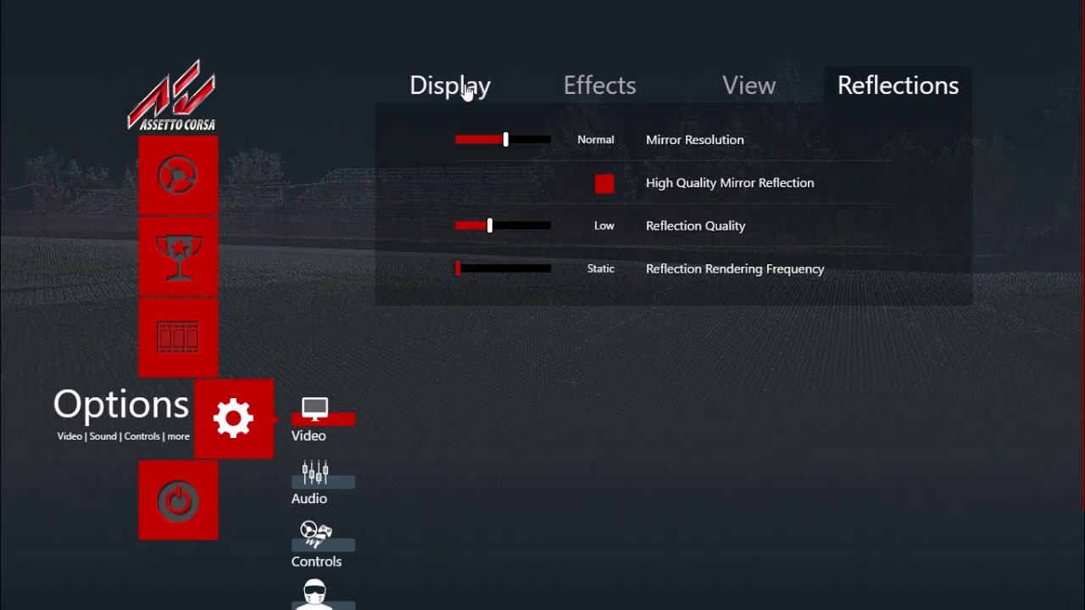
# Examine the resolutions available in the display settings
pyautogui.click(438, 85)
pyautogui.scroll(-2, 600, 293)
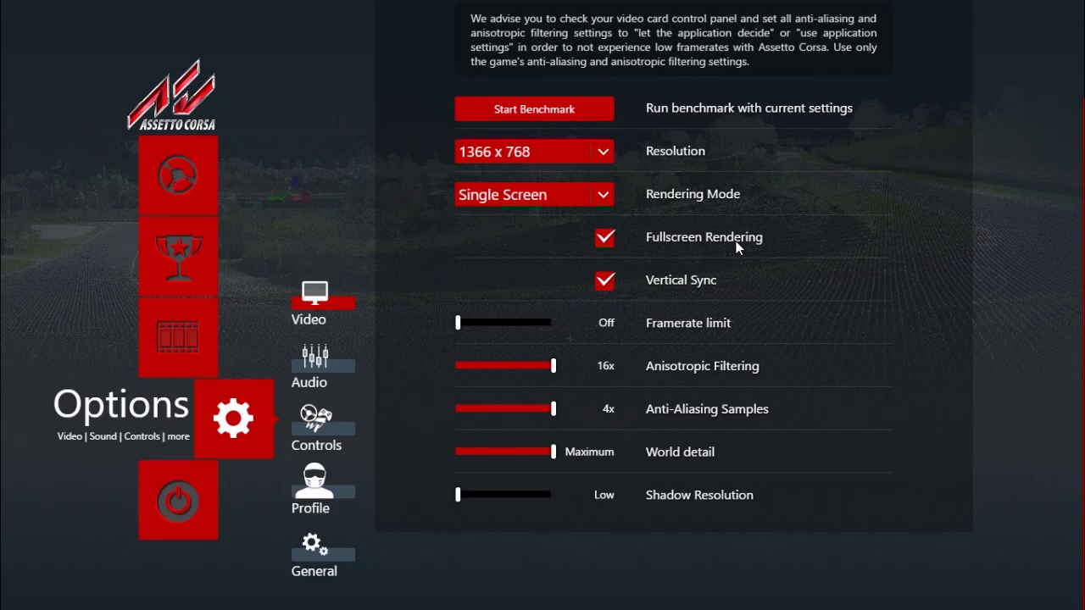
pyautogui.click(606, 157)
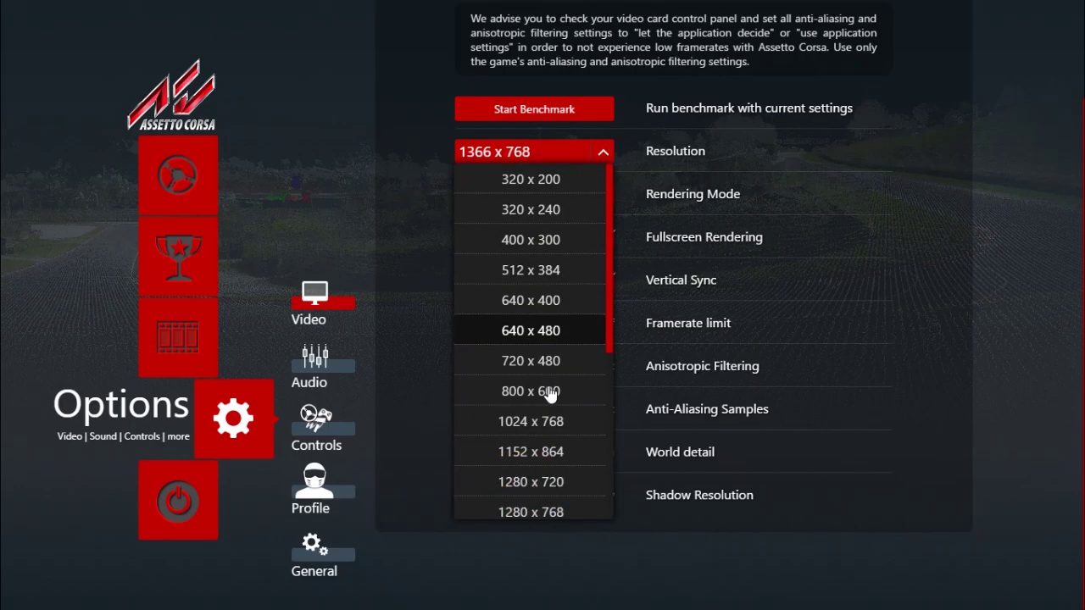
pyautogui.scroll(-5, 549, 407)
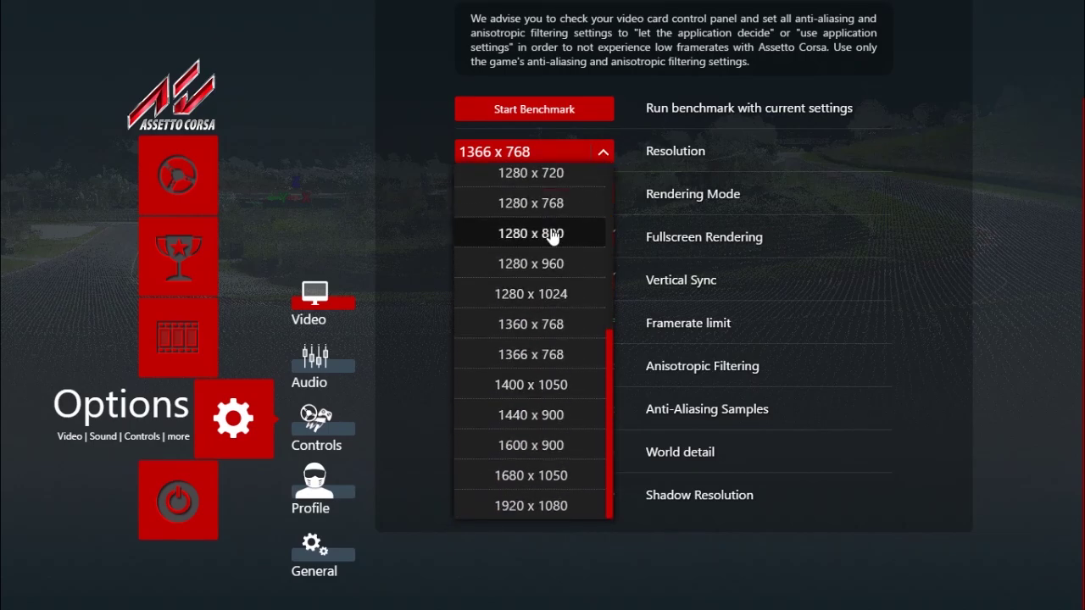
pyautogui.scroll(3, 551, 237)
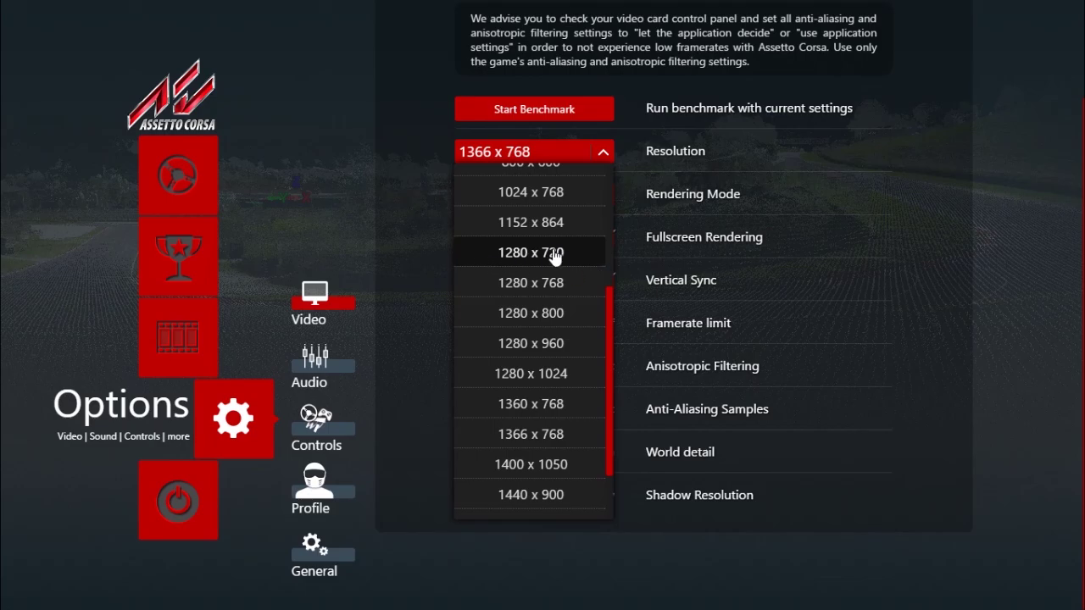
pyautogui.click(599, 153)
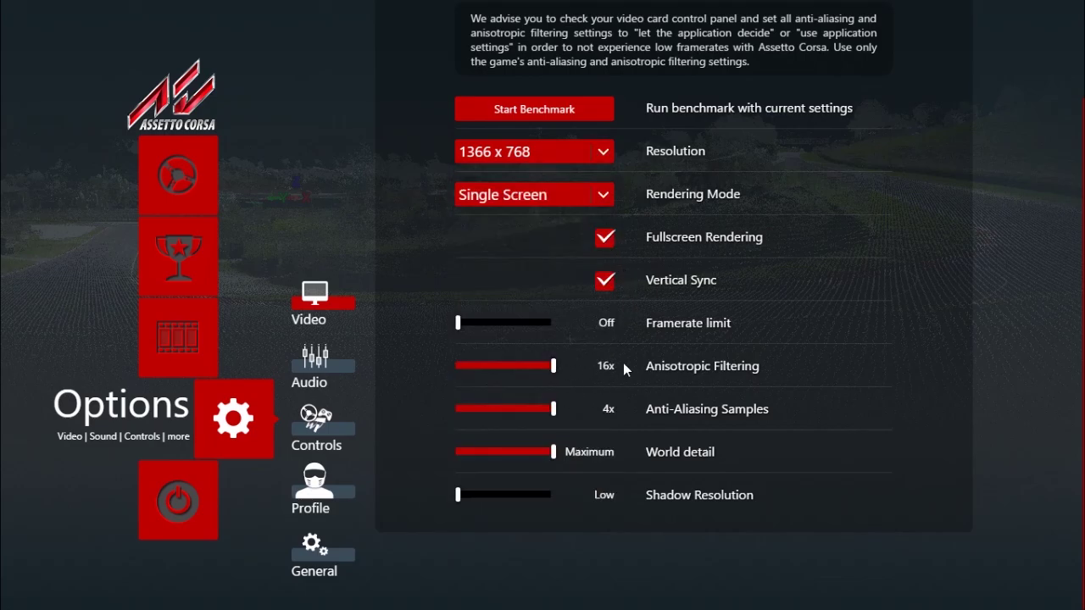
# Turn off anisotropic filtering and anti-aliasing, and lower world detail to Minimum and shadow resolution to Low
pyautogui.click(553, 365)
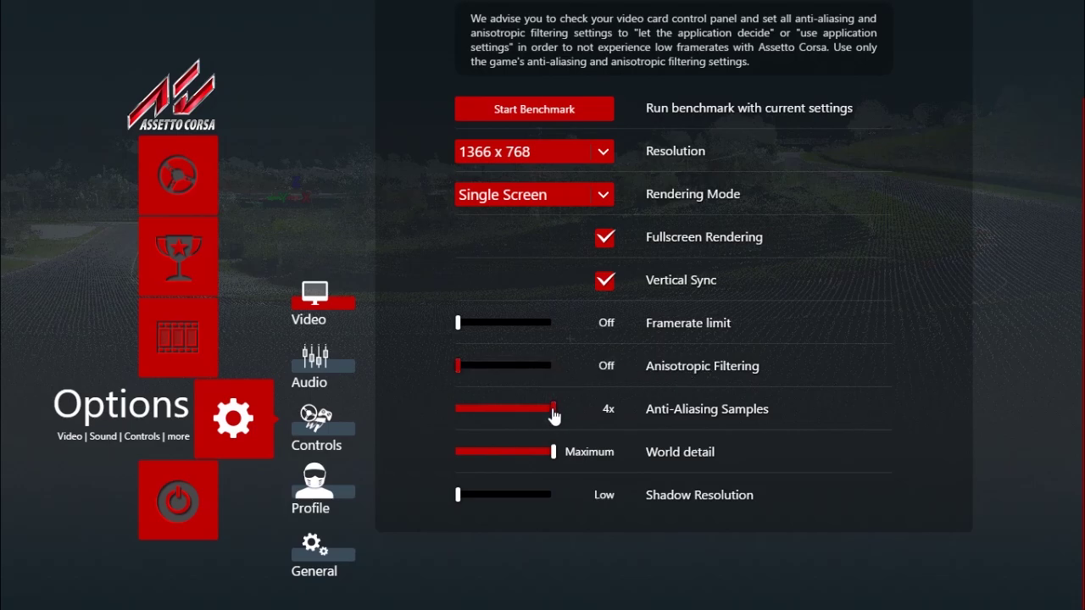
pyautogui.moveTo(554, 409); pyautogui.dragTo(417, 408)
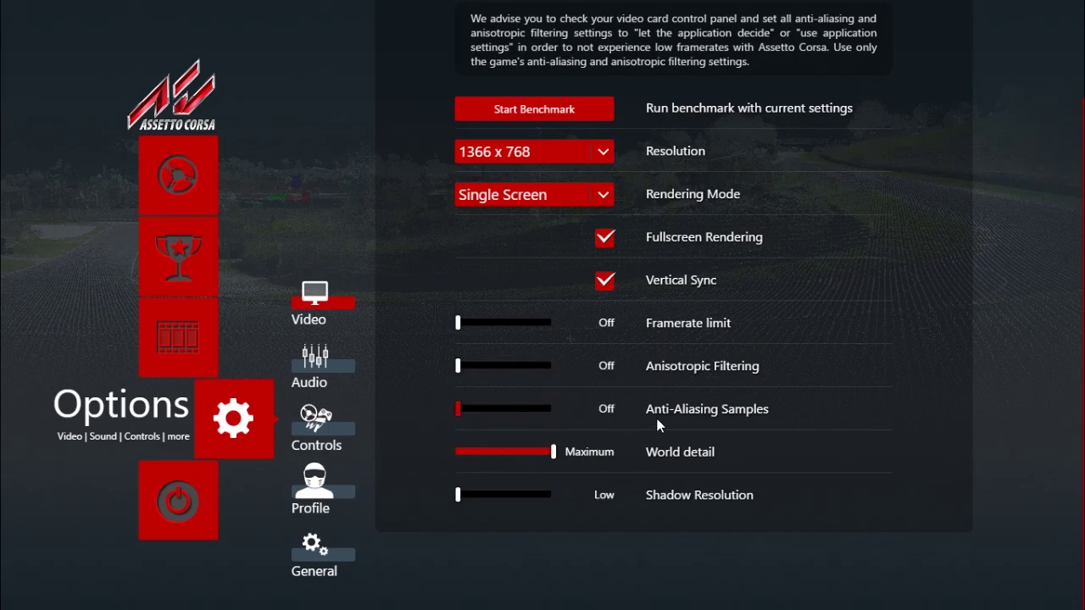
pyautogui.moveTo(554, 454); pyautogui.dragTo(417, 458)
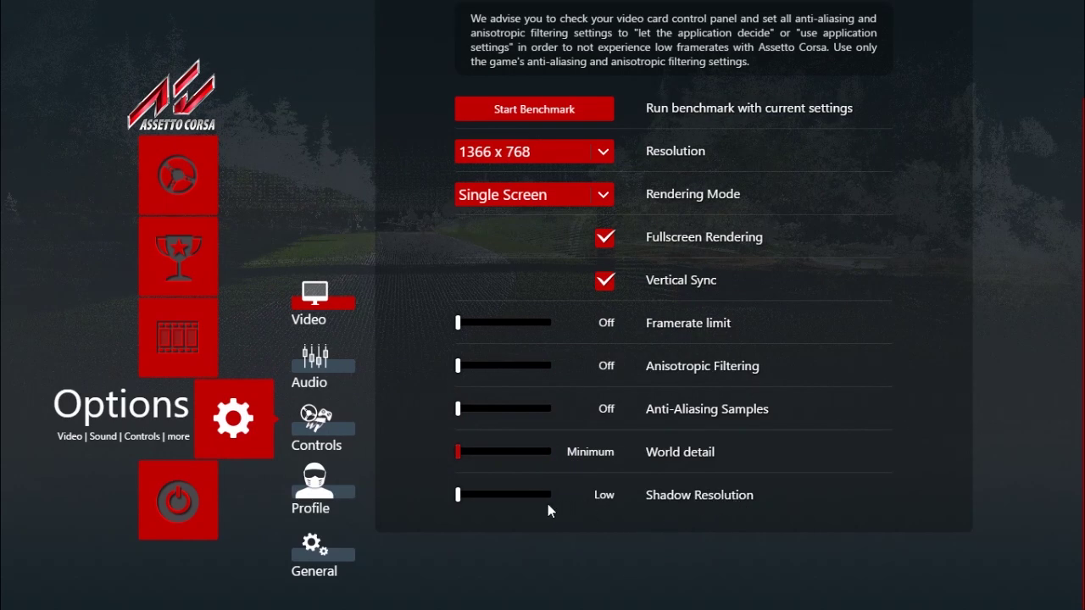
pyautogui.moveTo(458, 500); pyautogui.dragTo(370, 498)
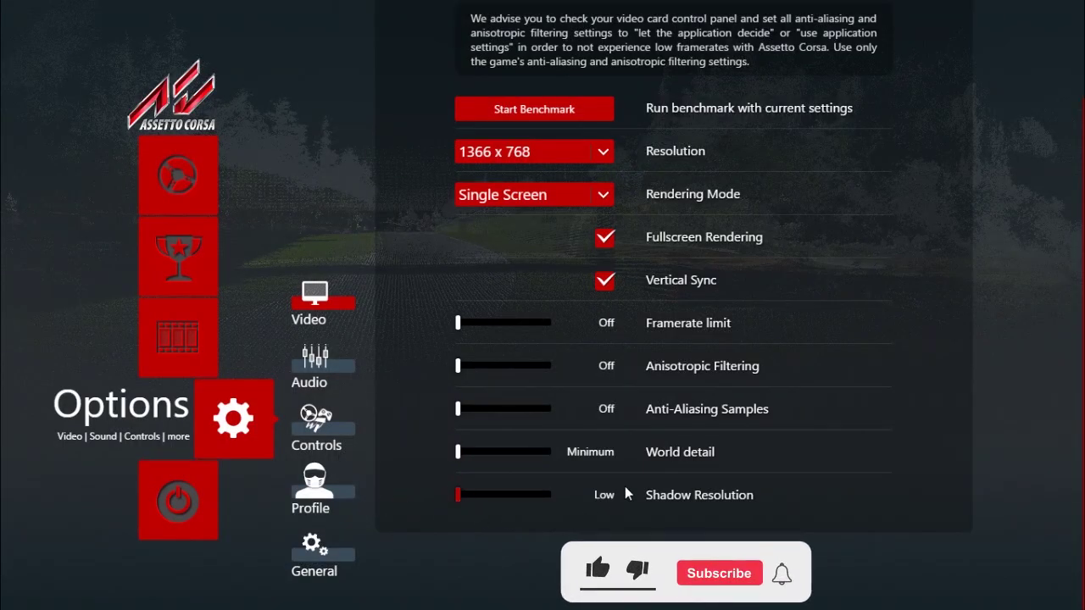
pyautogui.scroll(2, 616, 434)
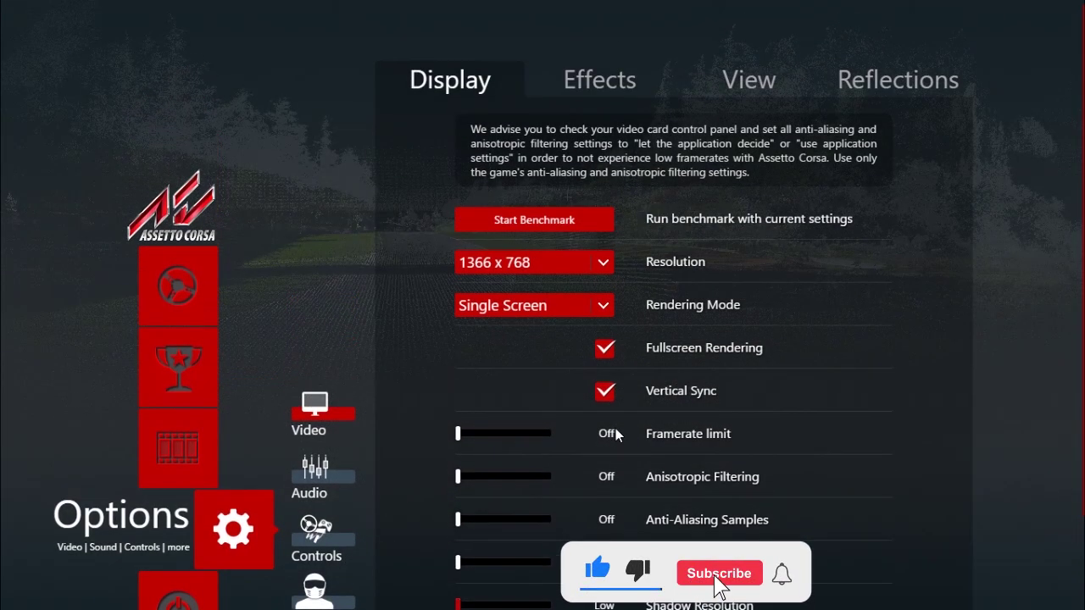
pyautogui.scroll(-2, 615, 428)
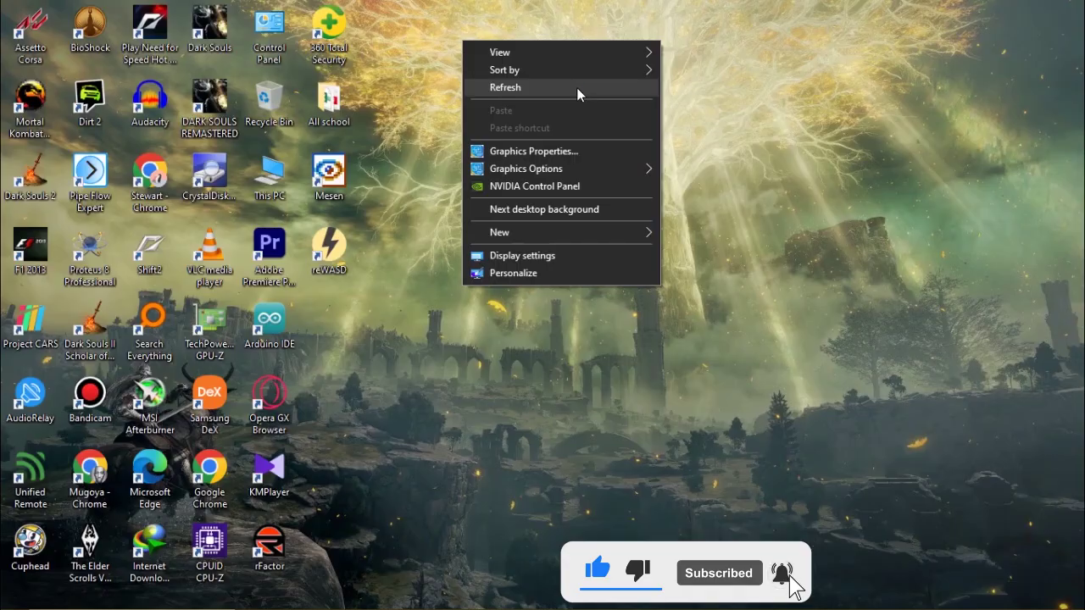
# Switch to Content Manager and open its Assetto Corsa video settings
pyautogui.click(577, 87)
pyautogui.moveTo(682, 604)
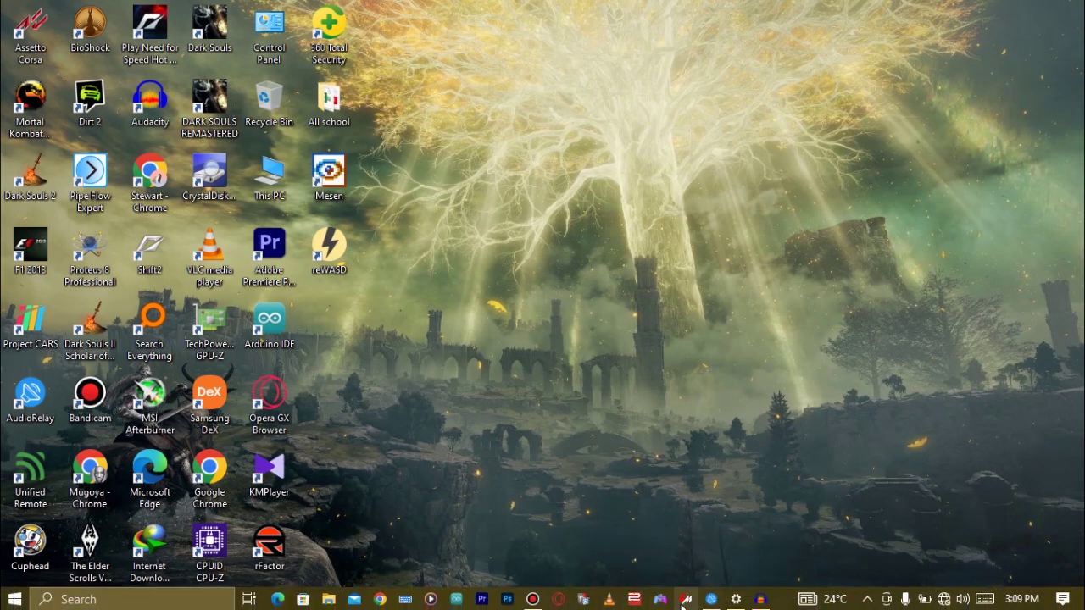
pyautogui.click(682, 604)
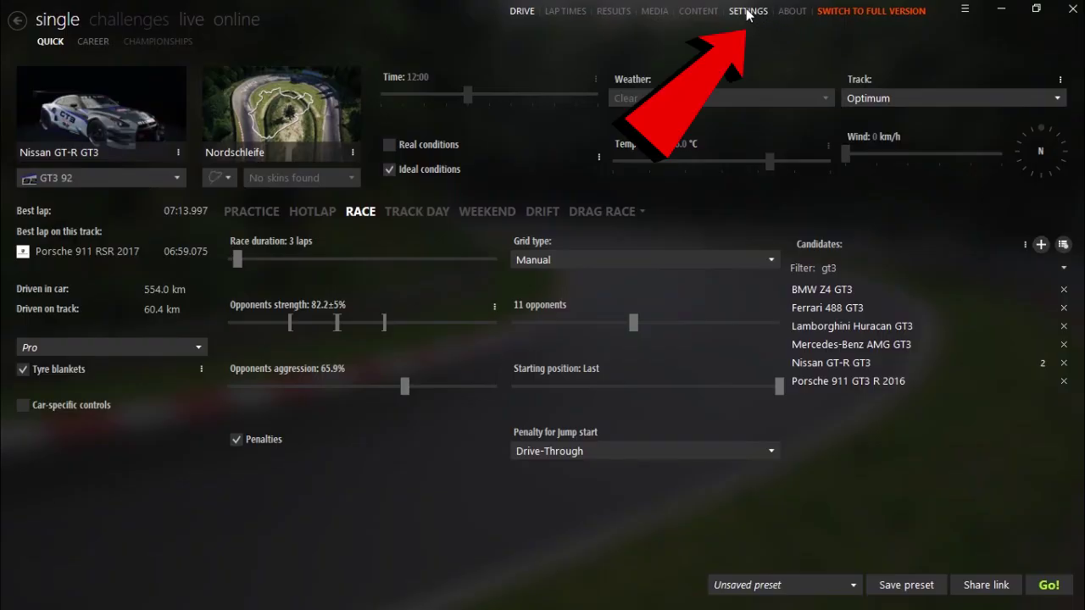
pyautogui.click(748, 12)
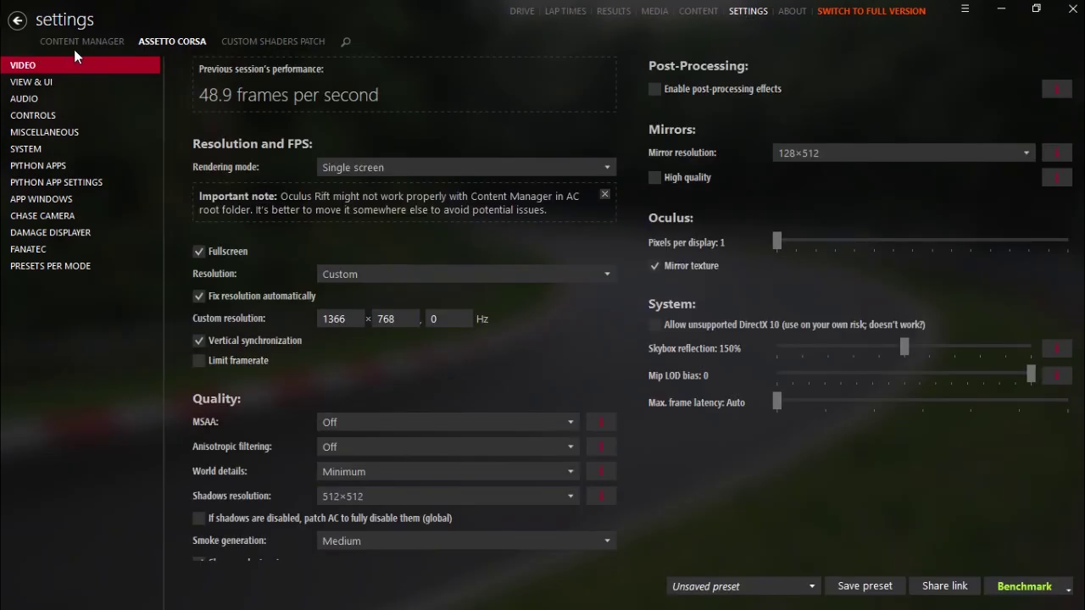
pyautogui.click(76, 42)
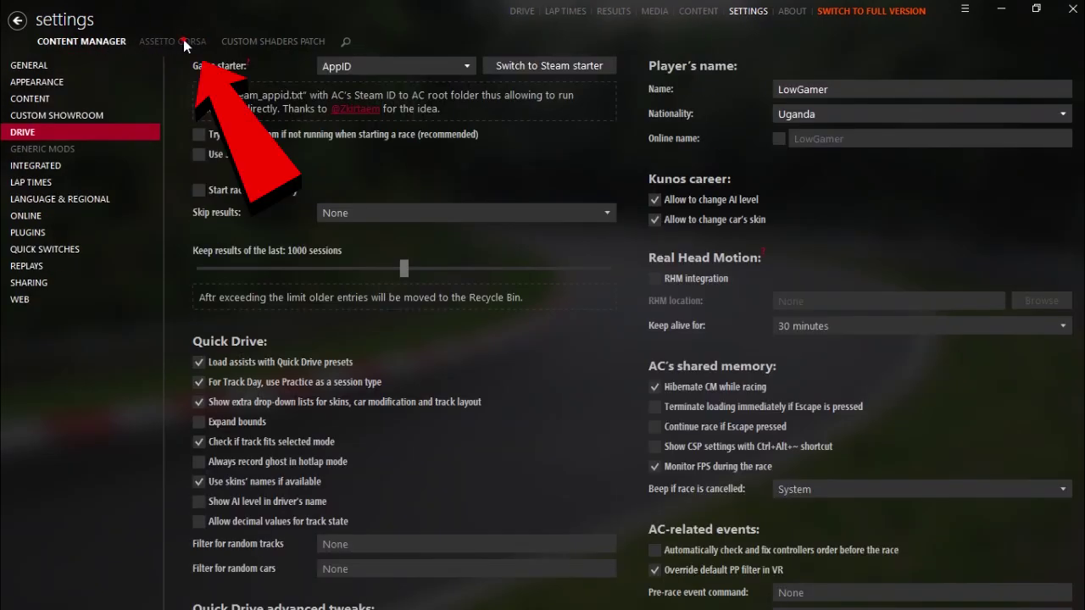
pyautogui.click(184, 42)
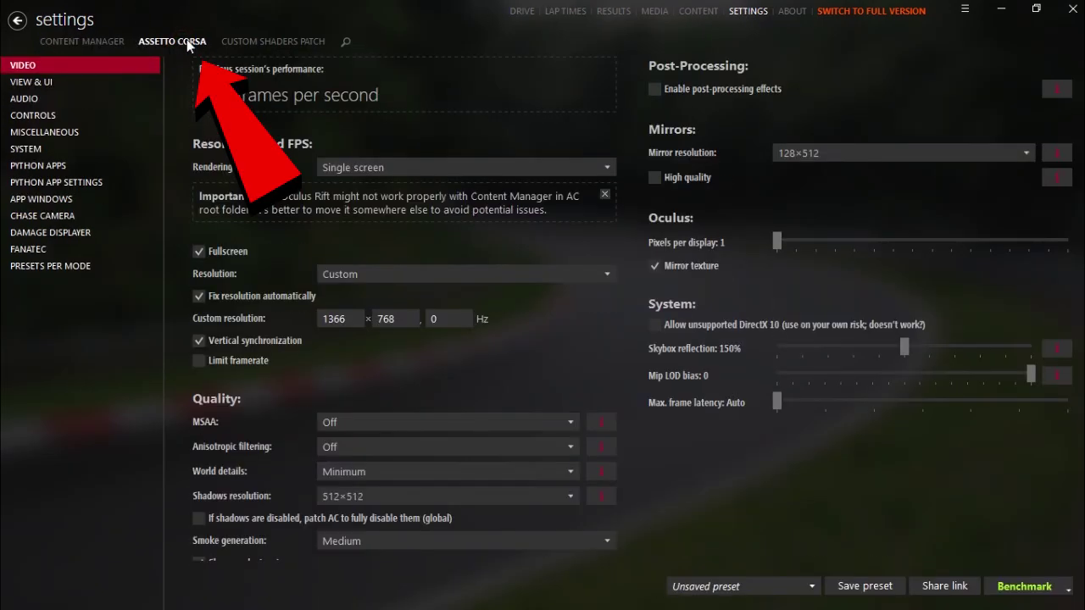
# Enable post-processing effects to inspect their options, and disable them again
pyautogui.click(652, 90)
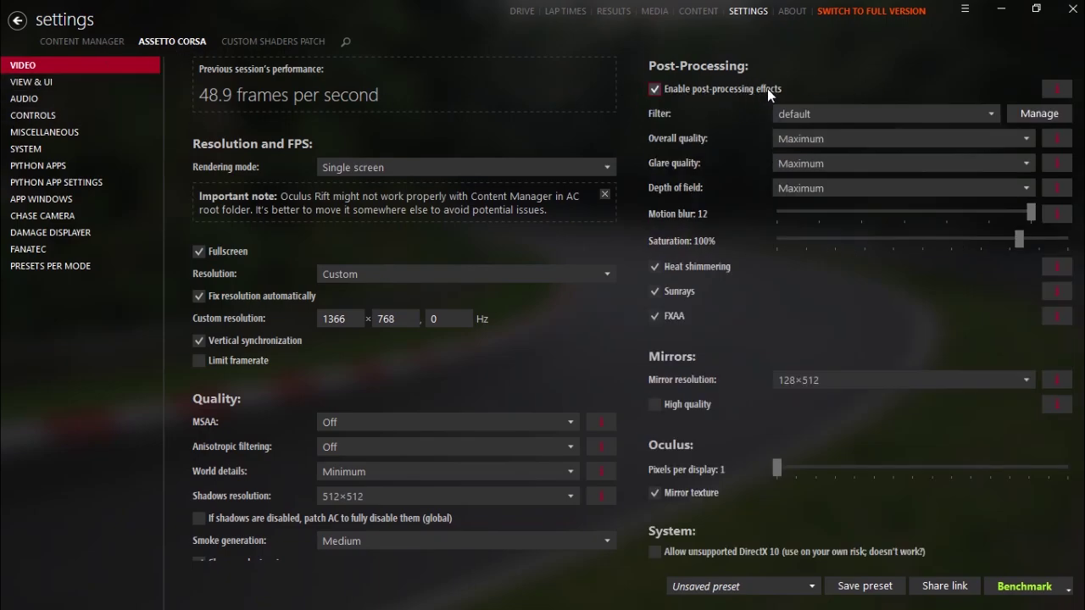
pyautogui.click(655, 88)
pyautogui.scroll(-3, 587, 294)
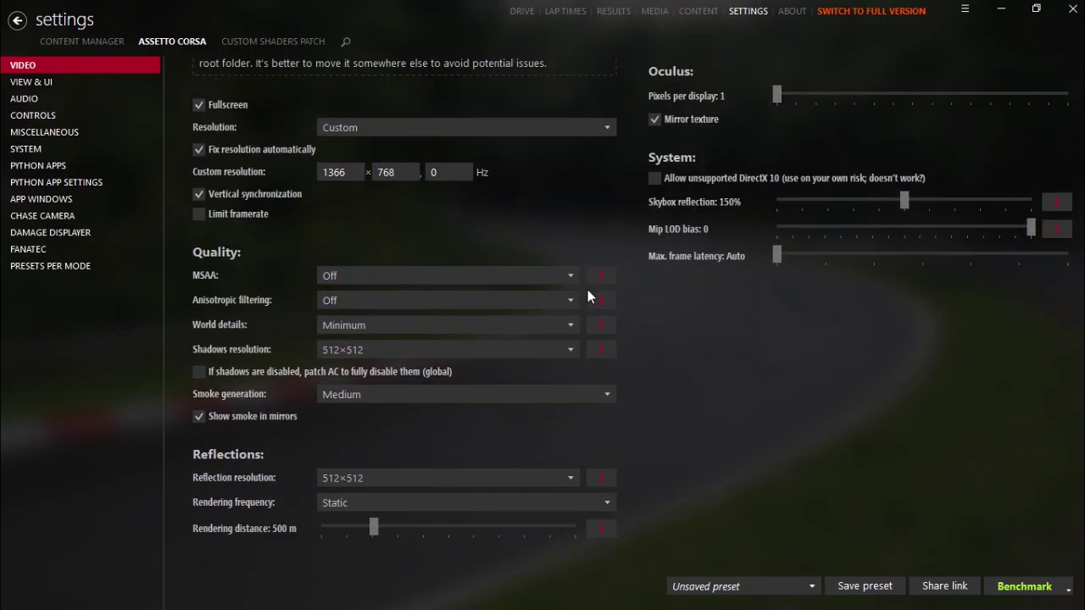
pyautogui.scroll(3, 587, 295)
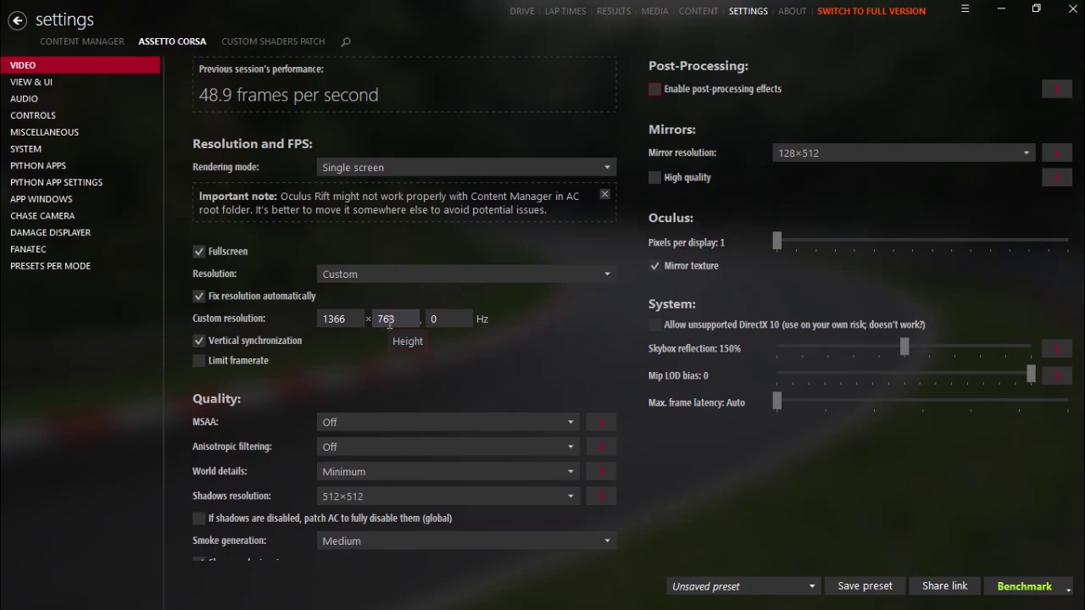
# Set MSAA to Off and the shadows resolution to 512×512 in the quality settings
pyautogui.scroll(-3, 584, 374)
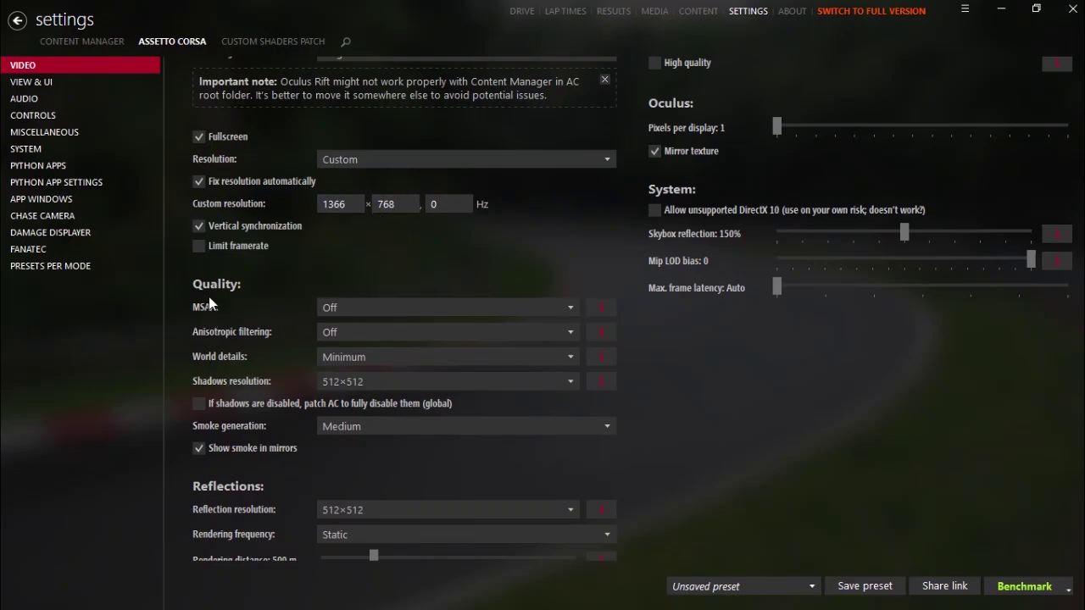
pyautogui.click(566, 309)
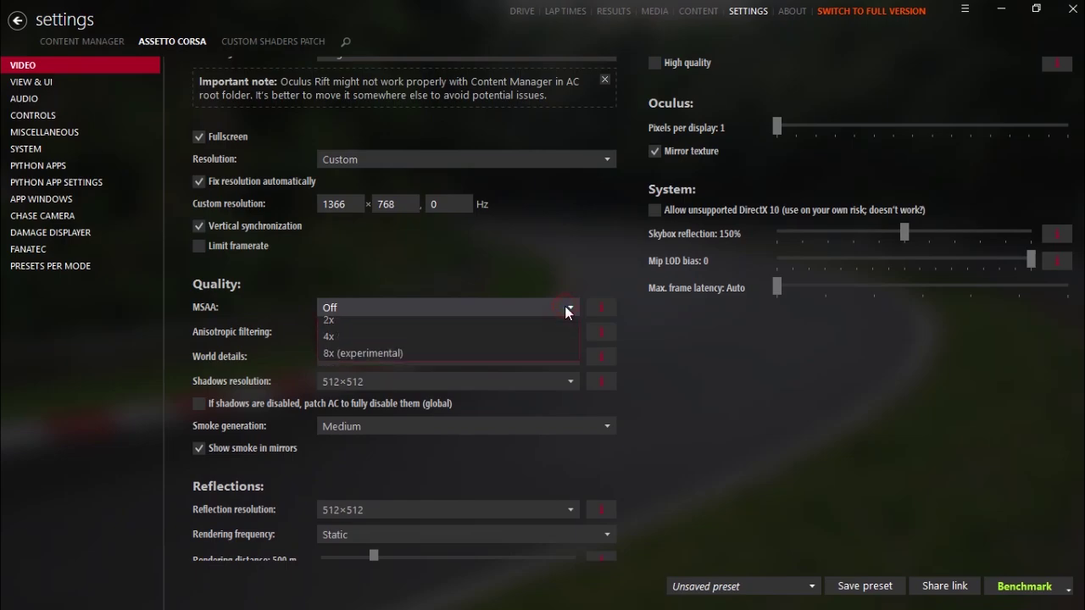
pyautogui.click(369, 325)
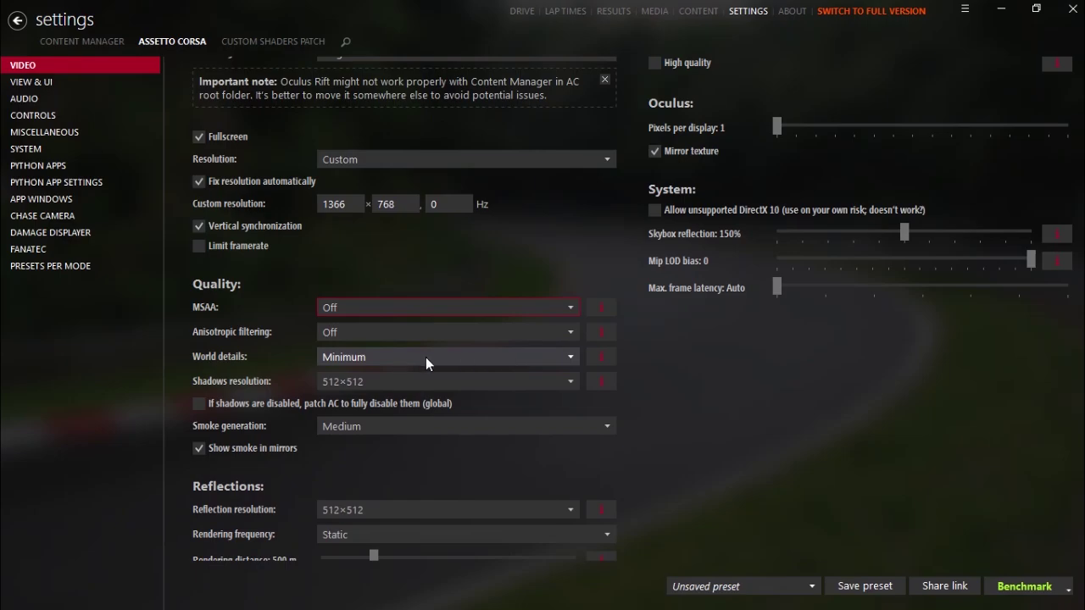
pyautogui.click(546, 382)
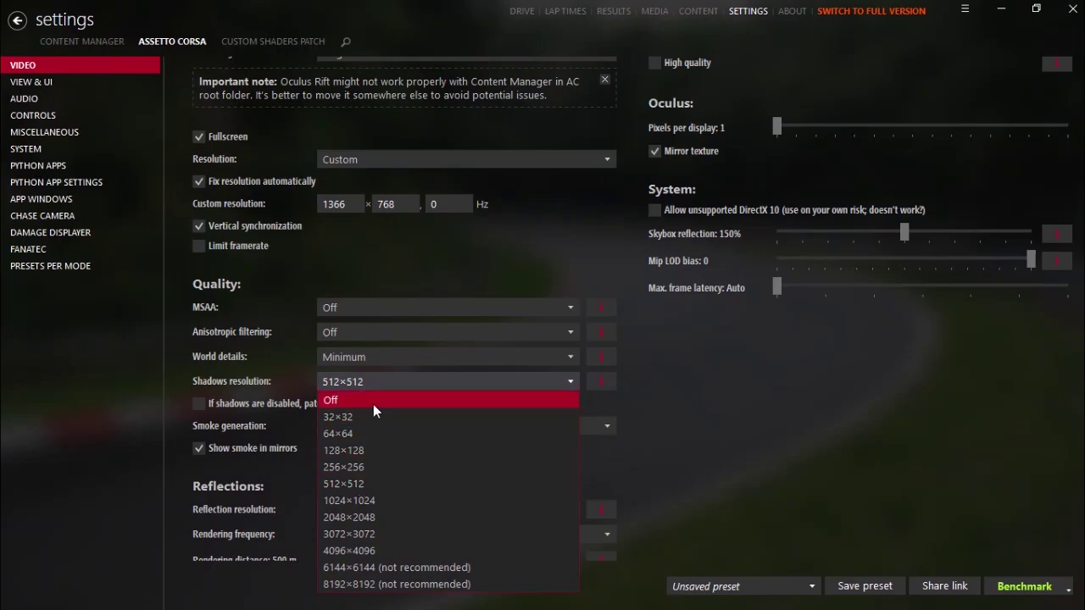
pyautogui.click(378, 486)
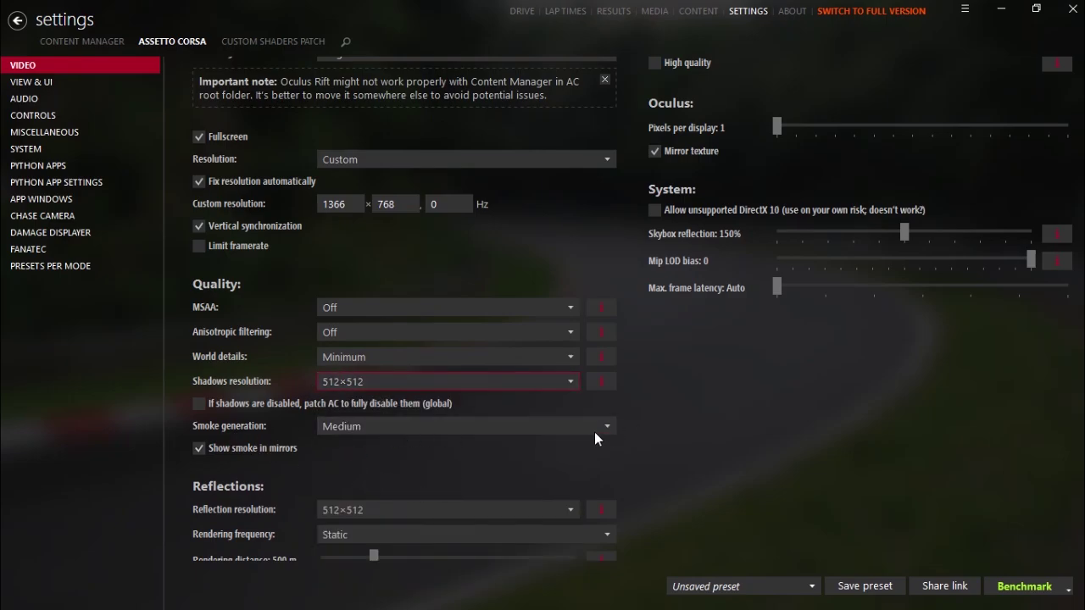
# Examine the reflection rendering frequency choices and the mirror, Oculus and system video settings
pyautogui.scroll(-1, 505, 436)
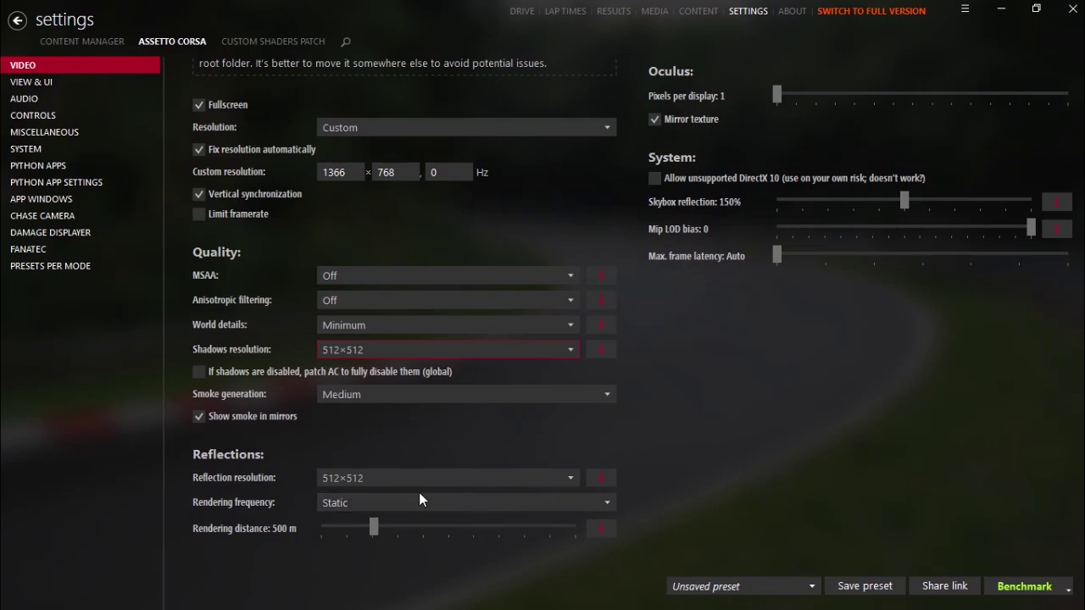
pyautogui.click(605, 503)
pyautogui.click(605, 502)
pyautogui.scroll(3, 792, 456)
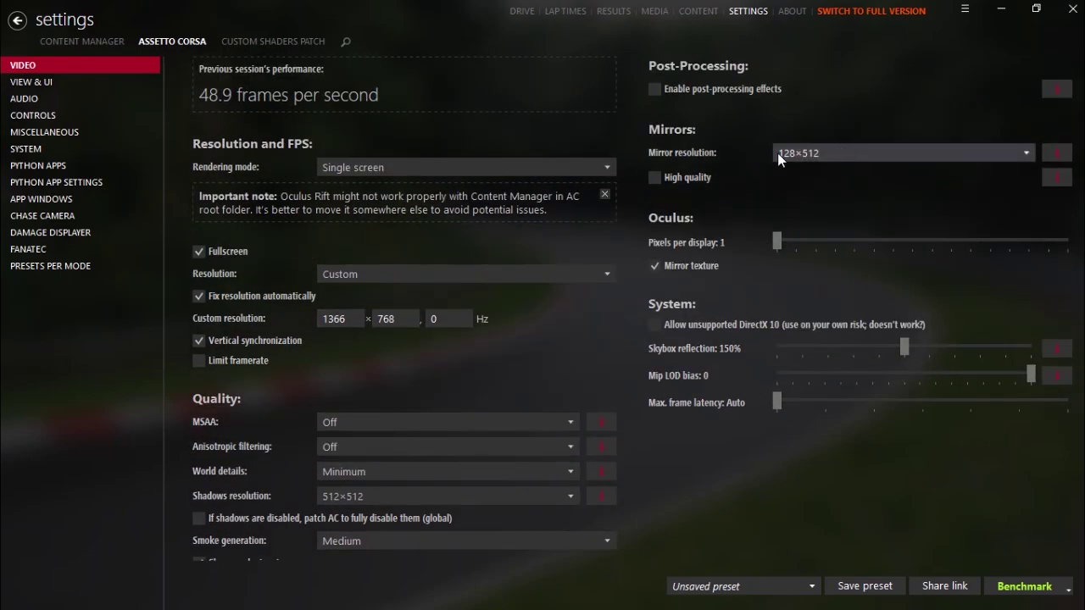
pyautogui.scroll(-2, 751, 196)
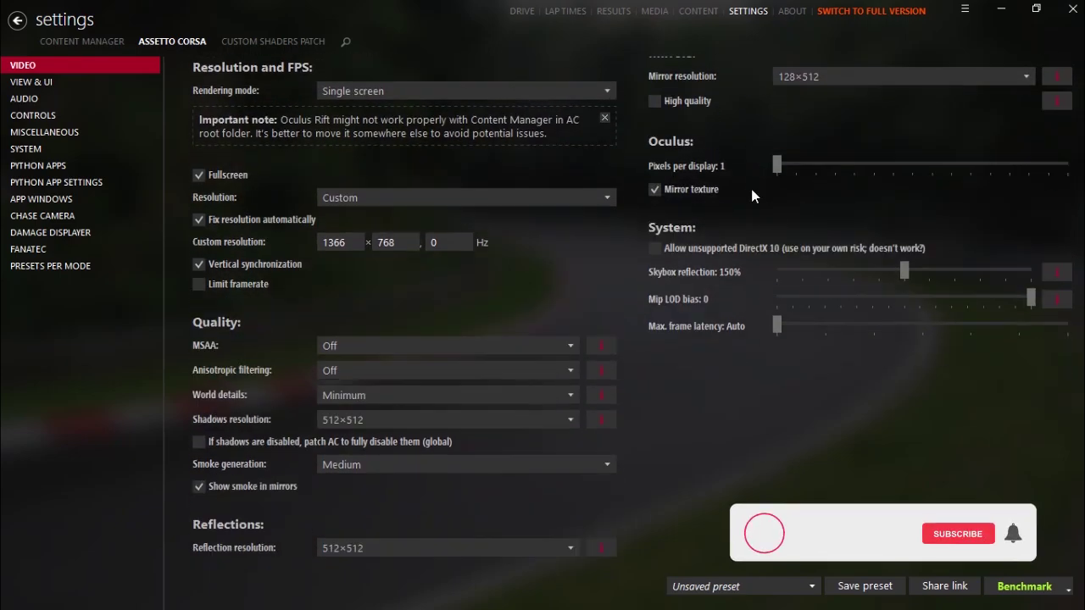
pyautogui.scroll(2, 750, 195)
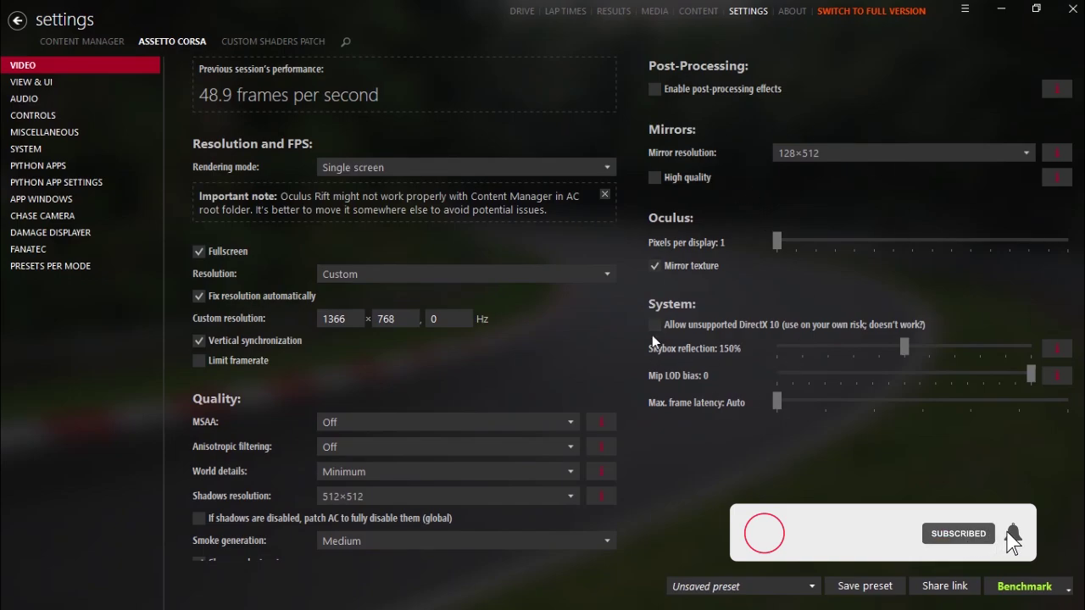
pyautogui.scroll(-3, 741, 273)
pyautogui.scroll(3, 741, 274)
# Return to the quick single-player drive setup
pyautogui.click(521, 11)
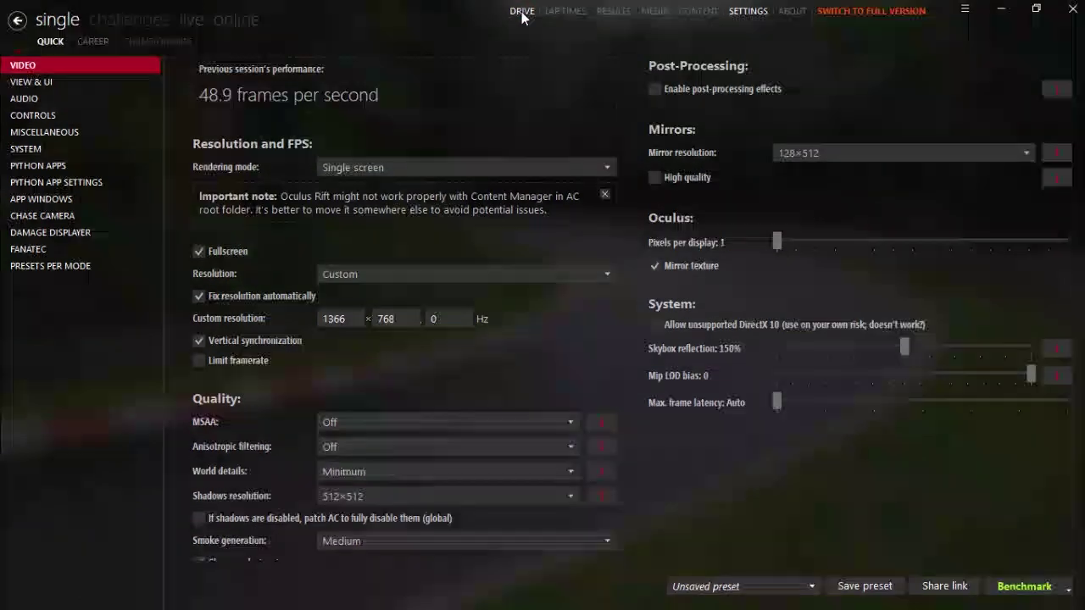